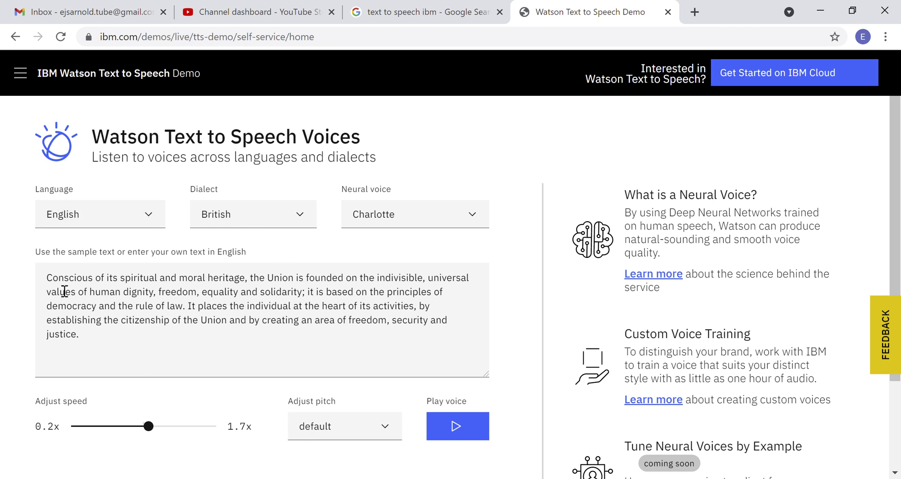
Replace the sample text with 'Welcome to my channel.' plus a self-introduction line and play it.
left_click(113, 340)
key("ctrl+a")
type("W")
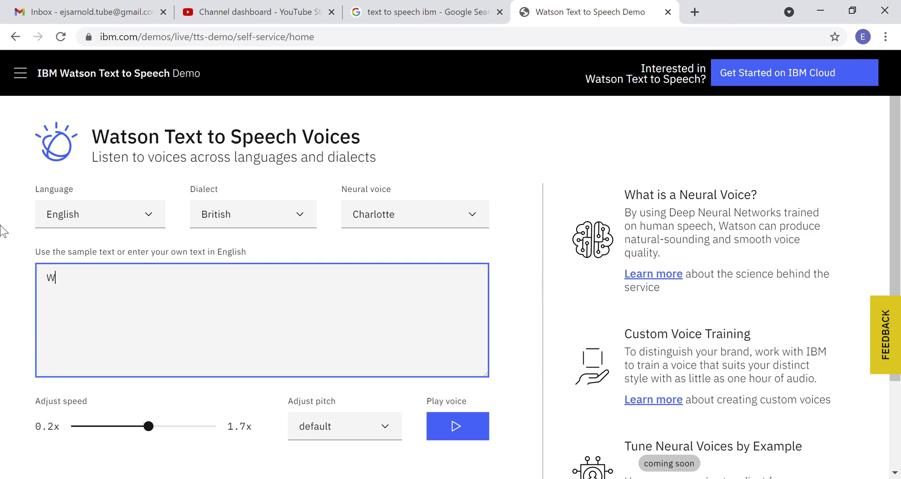
type("elcome to my channel.")
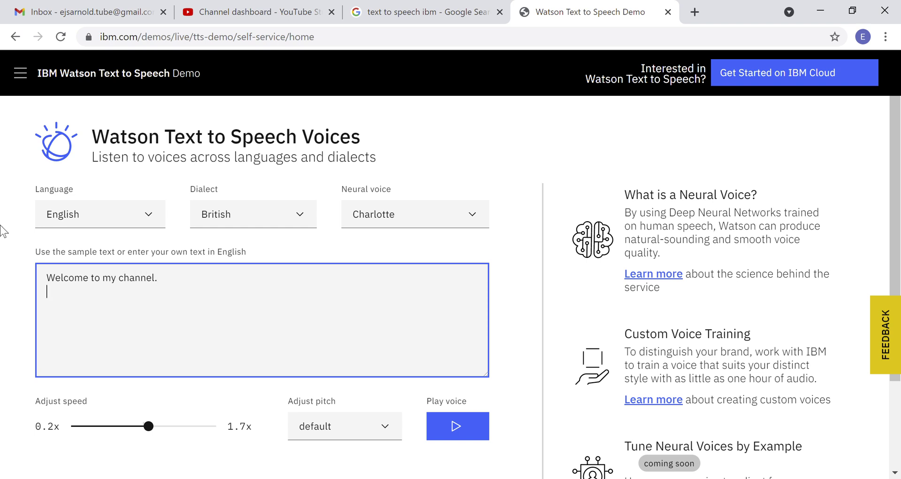
key("Return")
type("I am Edward Arnold")
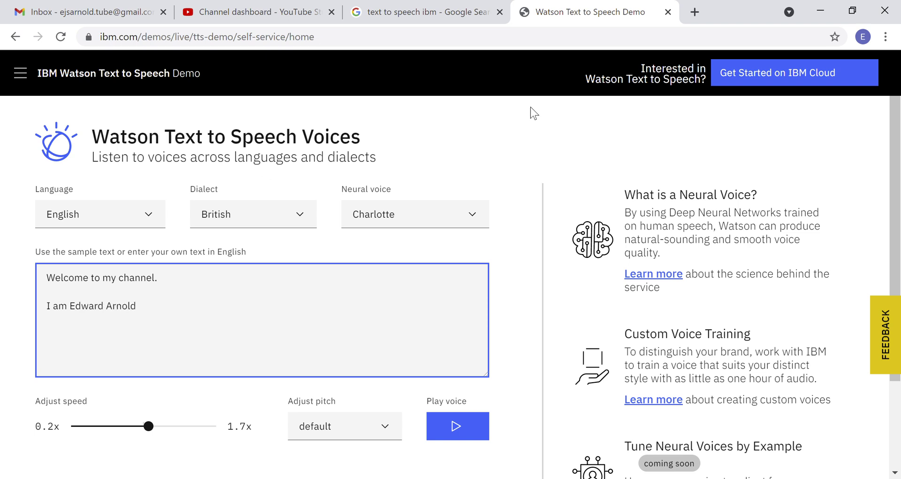
left_click(464, 429)
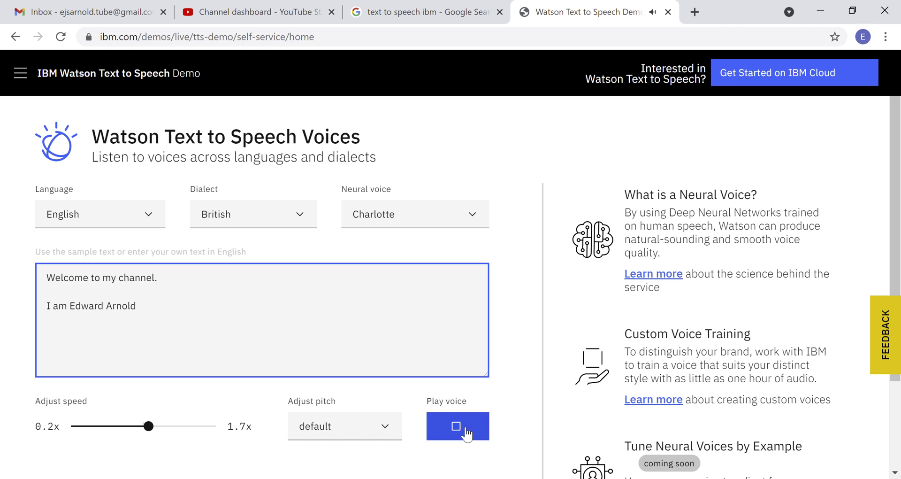
Remove the period after 'channel' and replay the text.
left_click(182, 289)
key("BackSpace")
left_click(469, 430)
Switch the dialect to American and play the text in the Olivia voice.
left_click(251, 219)
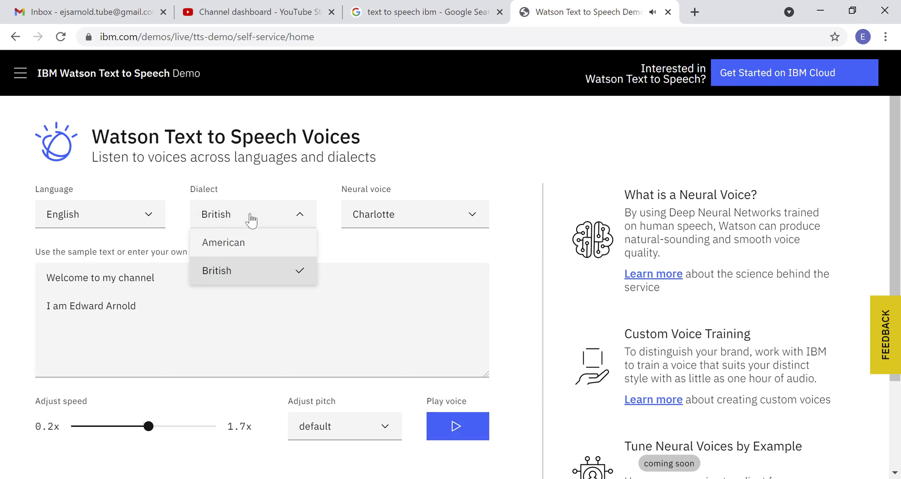
left_click(253, 244)
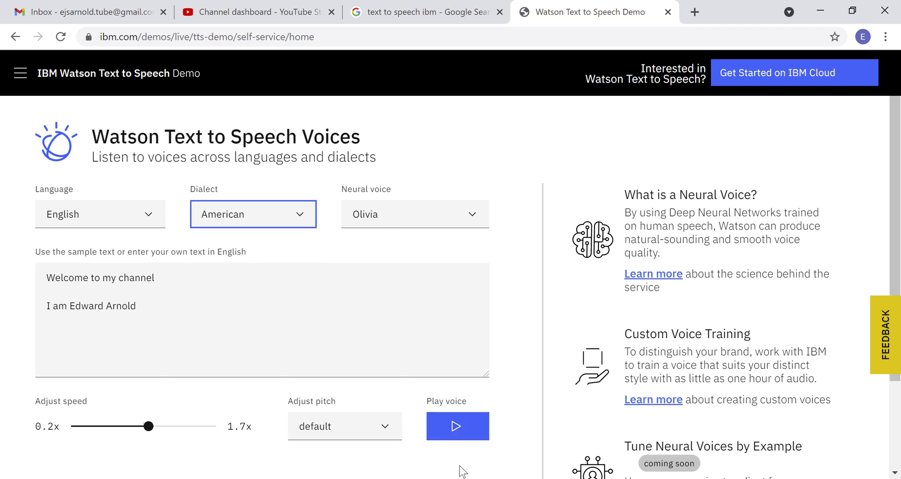
left_click(474, 427)
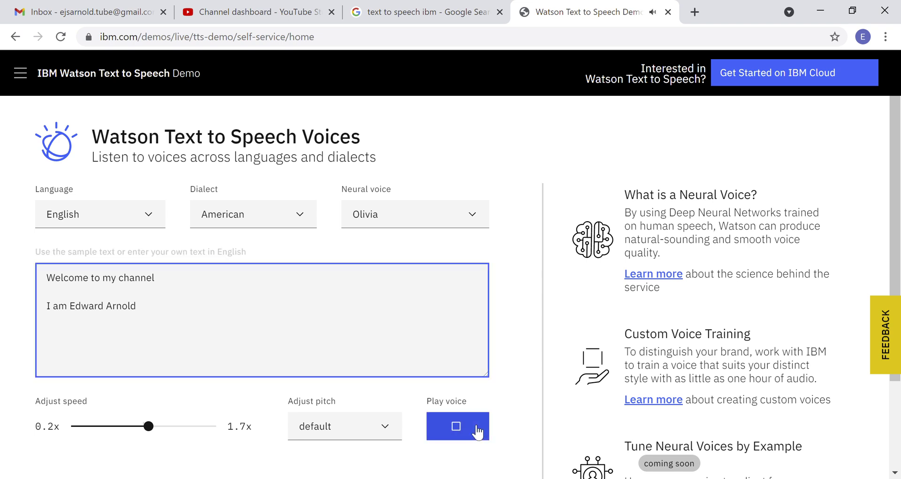
Choose the Kevin neural voice and play the text.
left_click(392, 215)
scroll(414, 273, "up", 3)
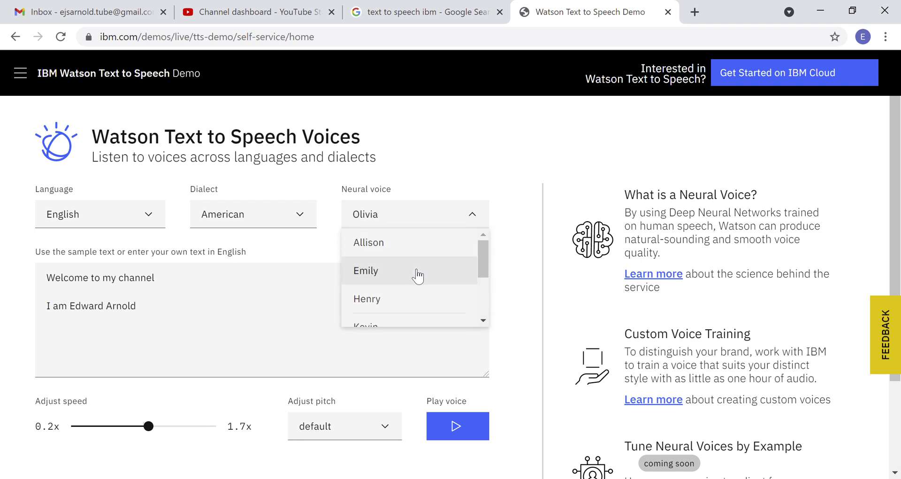
scroll(406, 284, "down", 2)
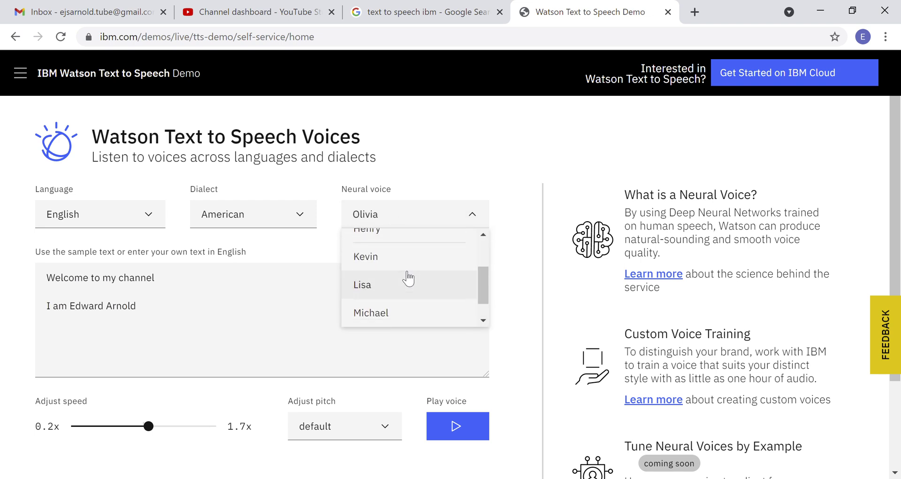
left_click(411, 257)
left_click(459, 425)
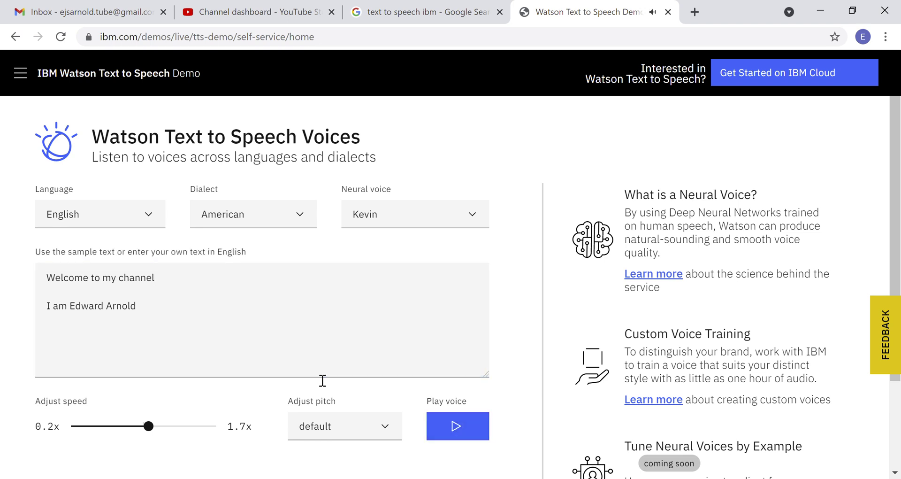
Return to the British Charlotte voice, respell 'channel' as 'chanel', and play it.
left_click(245, 218)
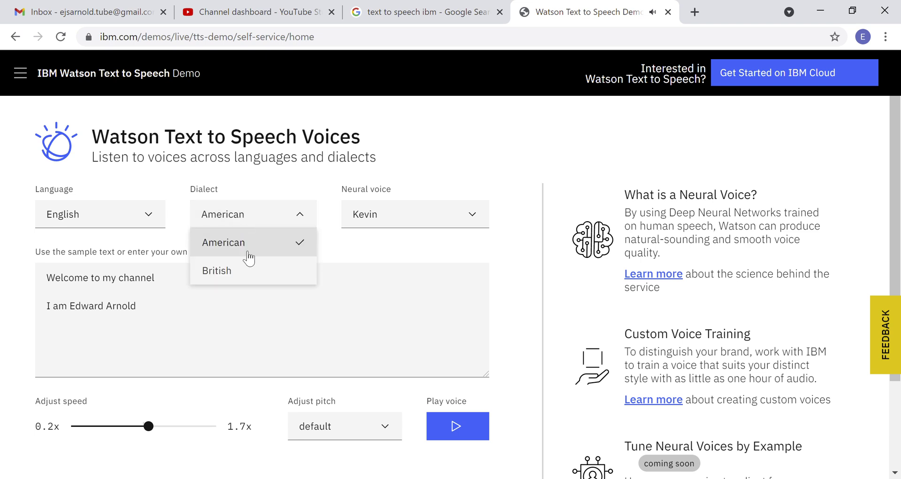
left_click(251, 270)
left_click(476, 431)
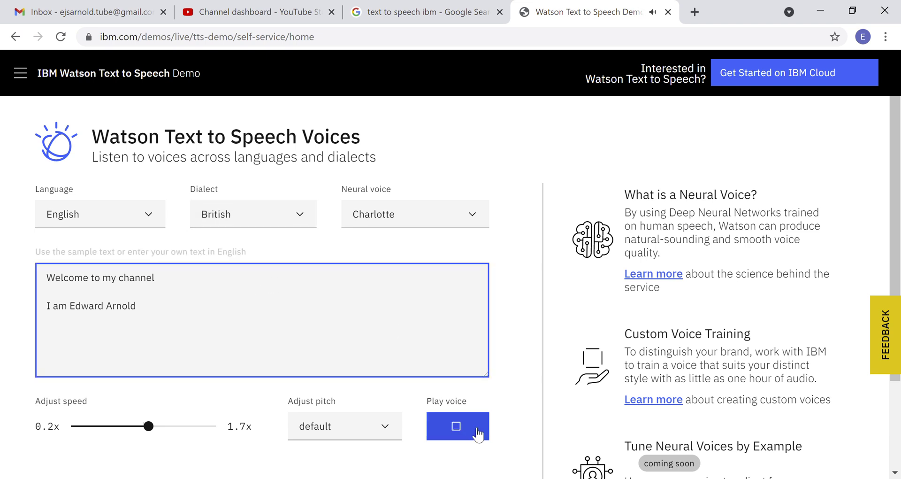
left_click(149, 281)
key("BackSpace")
left_click(468, 426)
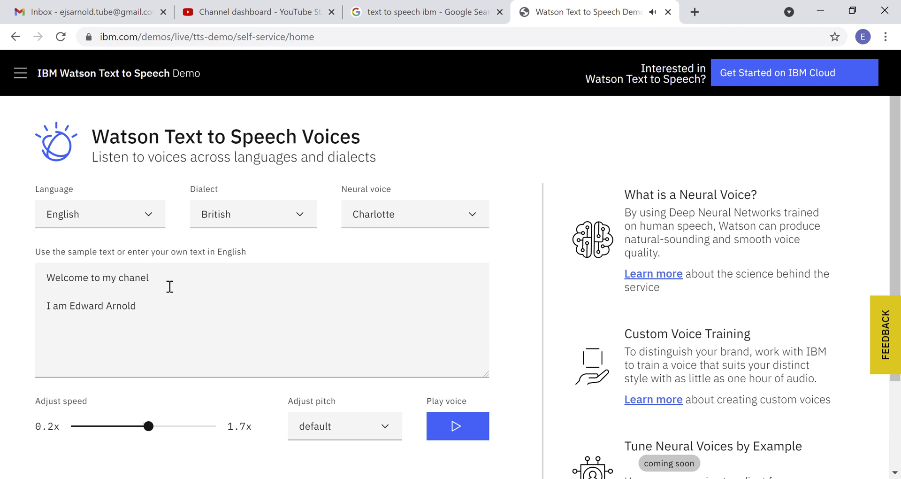
Set the pitch to low and play the text.
scroll(359, 399, "down", 2)
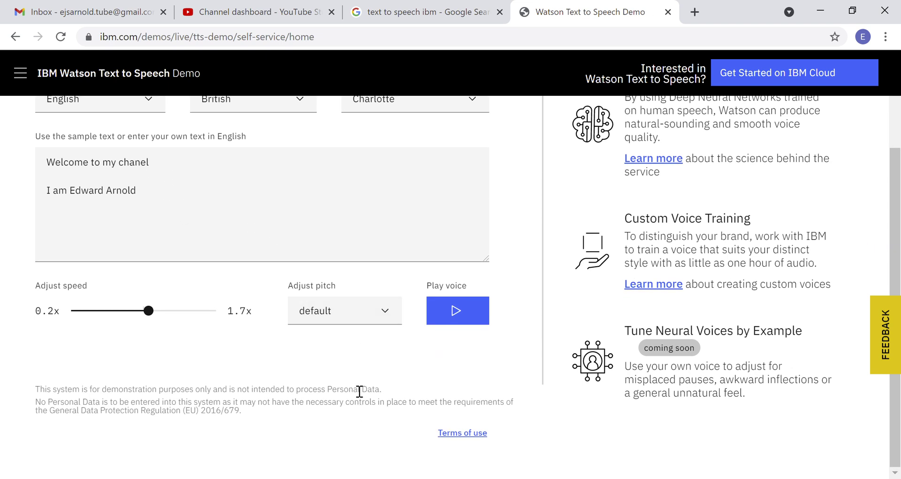
left_click(386, 310)
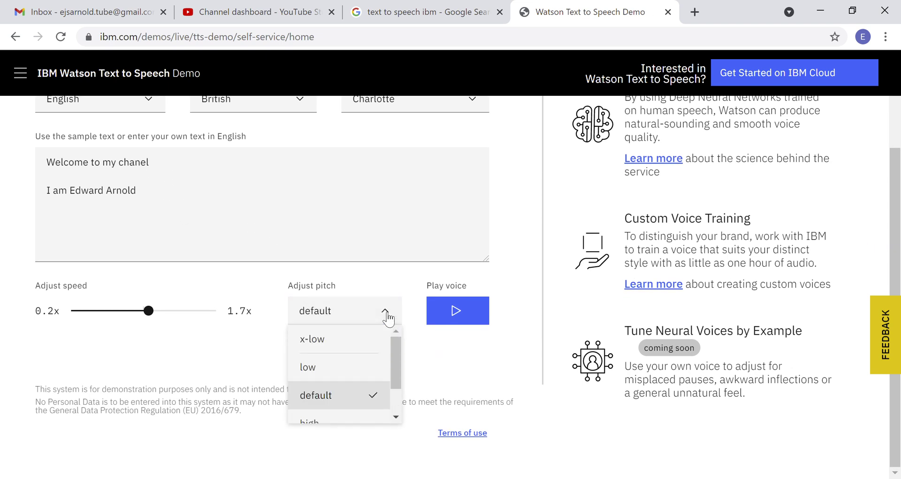
left_click(366, 373)
left_click(457, 312)
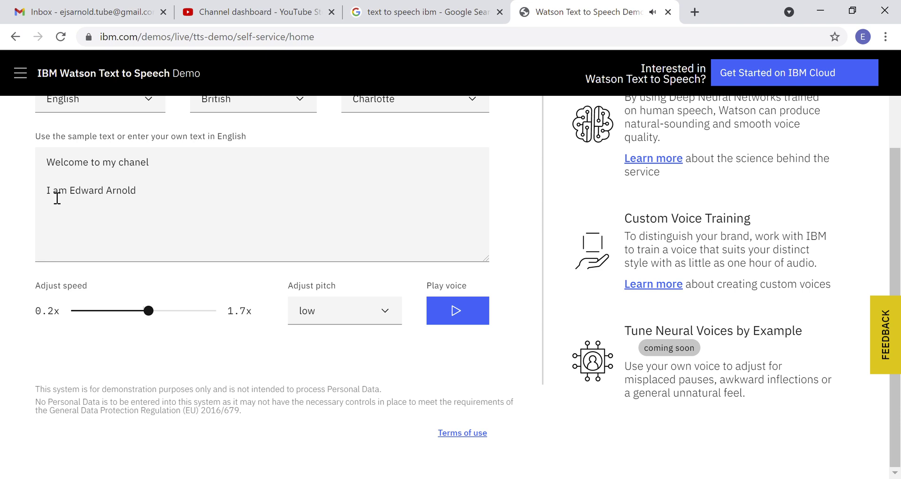
Delete the welcome line, leaving only the self-introduction, and play it.
left_click_drag(48, 192, 42, 143)
key("BackSpace")
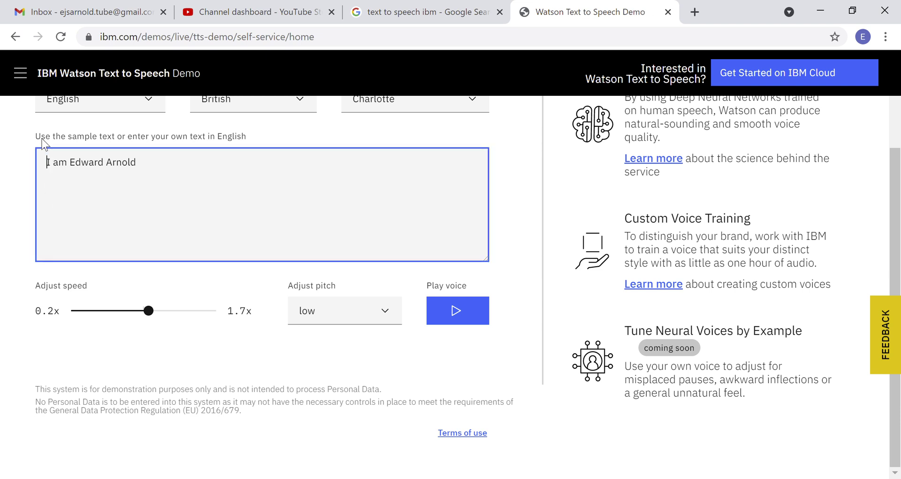
left_click(452, 311)
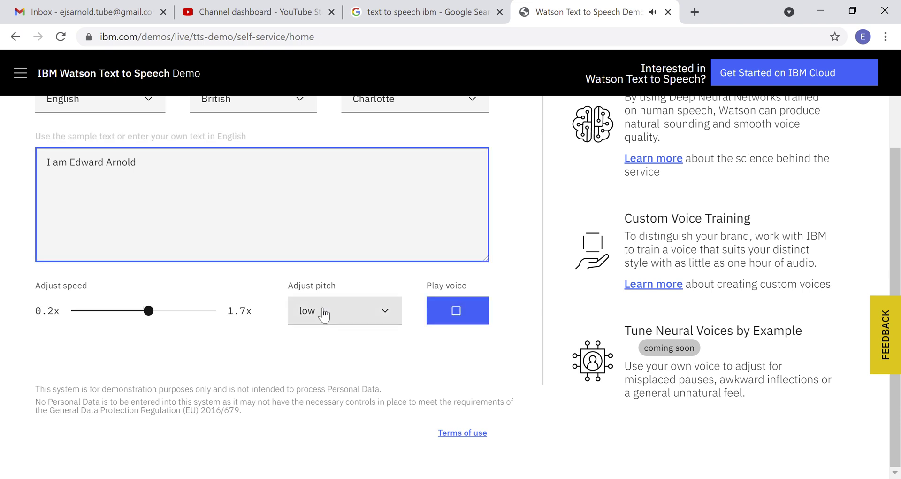
Set the pitch to x-low and play the text.
left_click(304, 324)
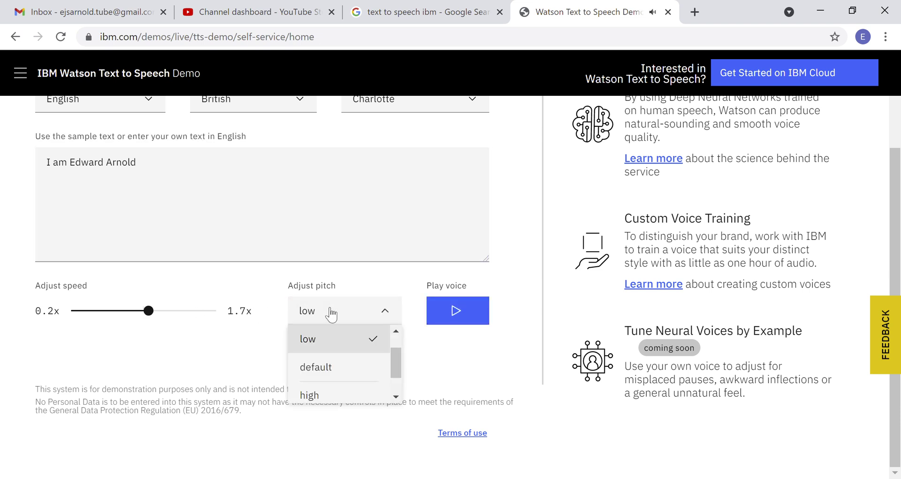
scroll(345, 362, "up", 1)
left_click(352, 342)
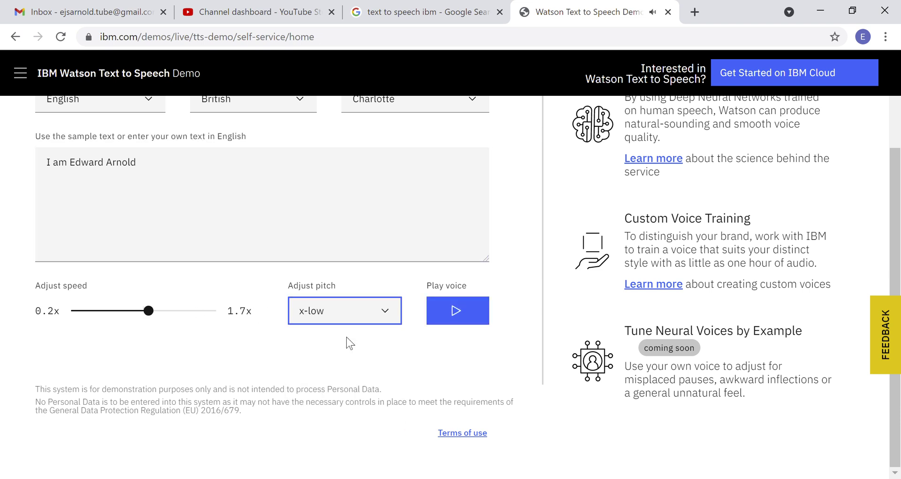
left_click(457, 314)
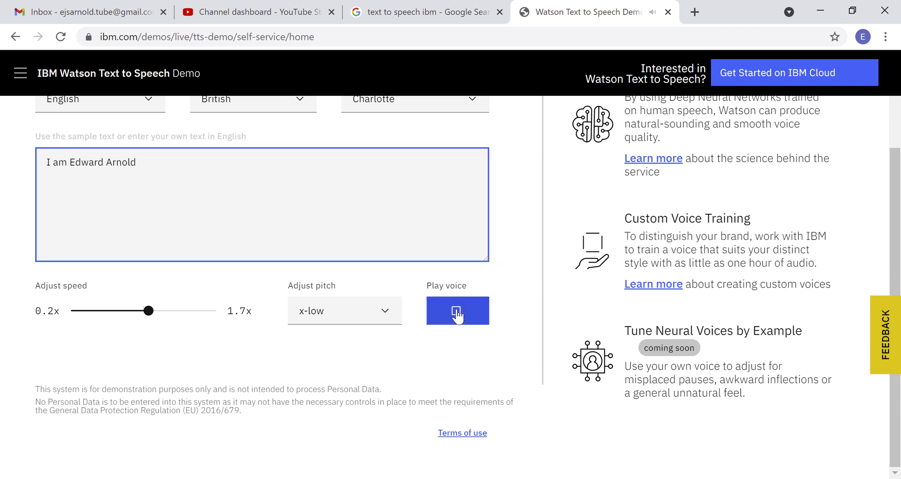
Set the pitch to x-high and play the text.
left_click(382, 312)
scroll(369, 383, "down", 1)
scroll(369, 380, "down", 1)
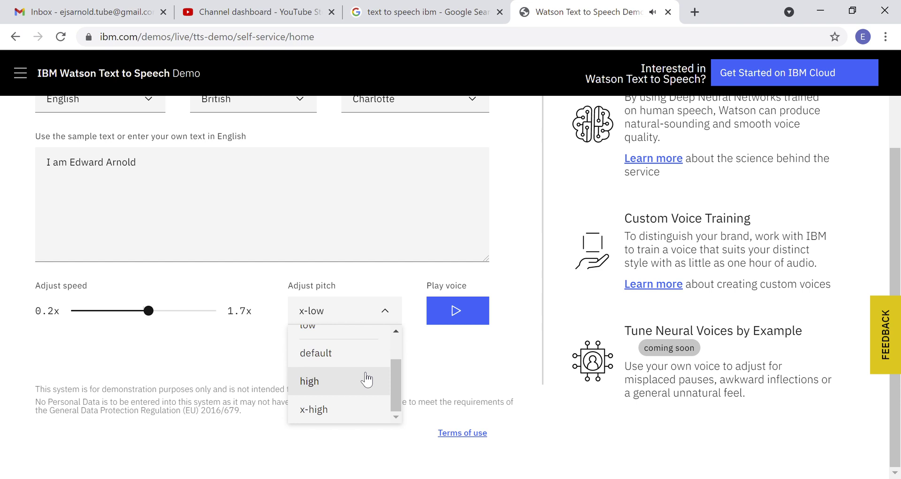
left_click(357, 409)
left_click(478, 317)
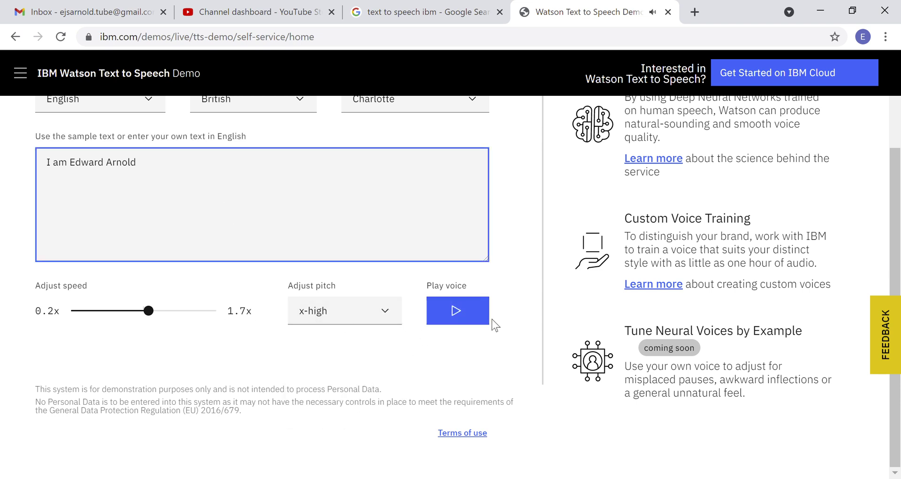
left_click(338, 316)
left_click(339, 314)
left_click(484, 309)
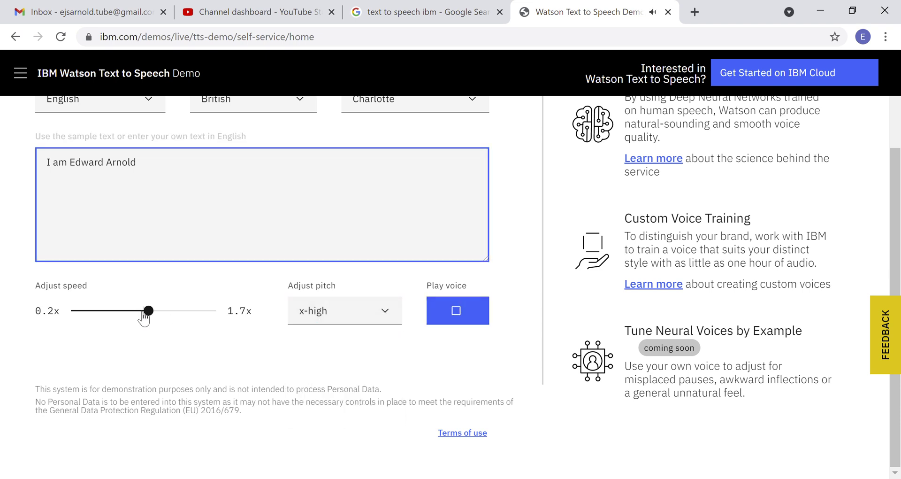
Set the speed slider to 0.9x and the pitch back to default, playing after each change.
left_click_drag(148, 310, 139, 310)
left_click(479, 319)
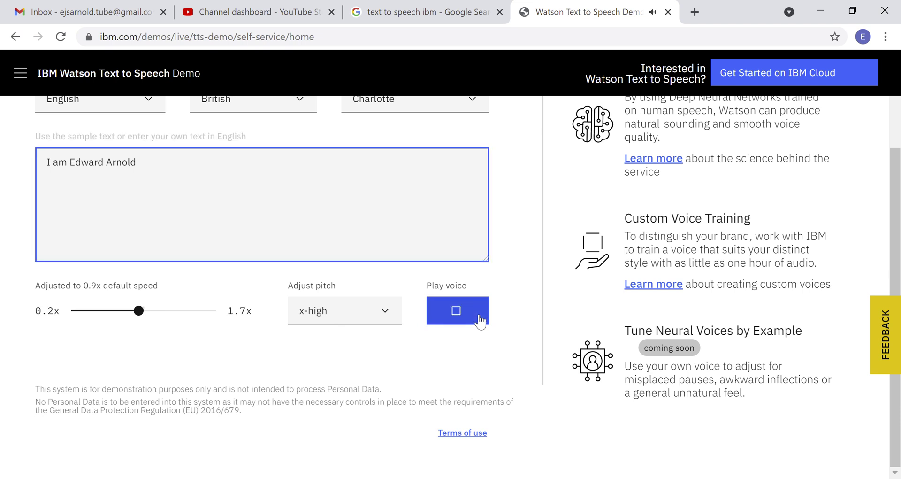
left_click(368, 310)
left_click(340, 358)
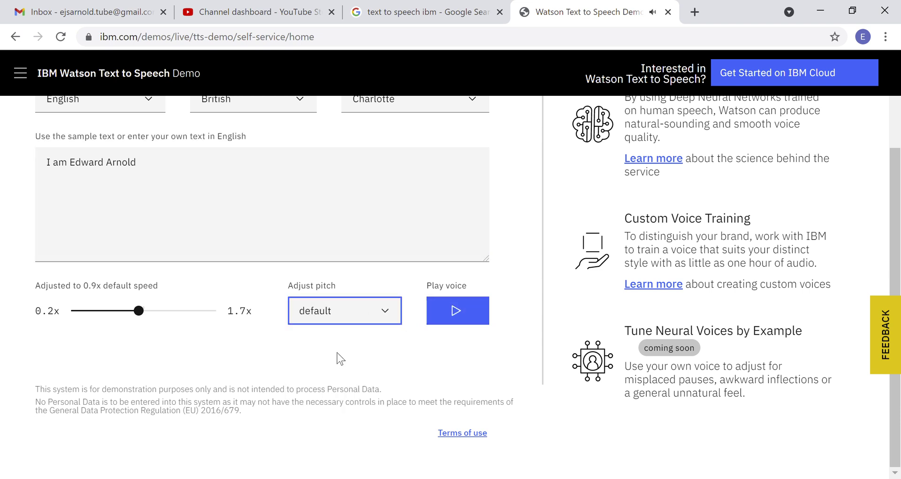
left_click(458, 312)
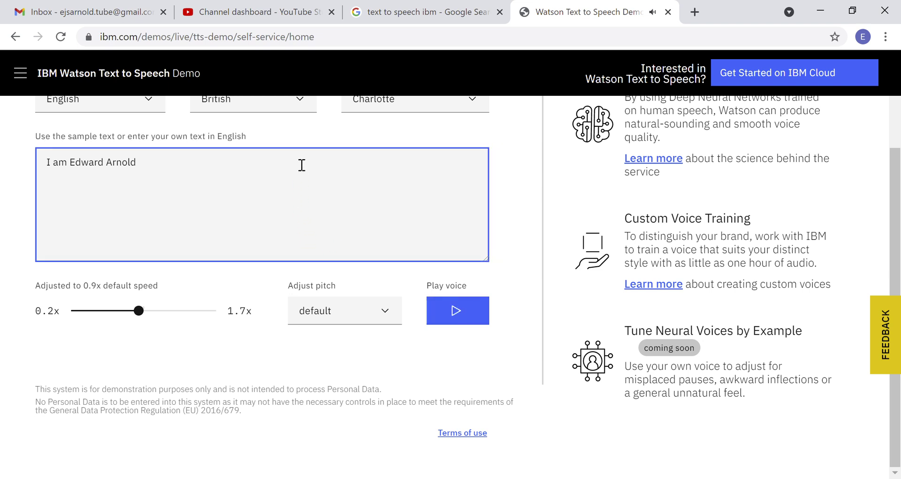
Add a second line reading 'welcom' below the introduction and play both lines.
key("Return")
type("welcom")
left_click(440, 313)
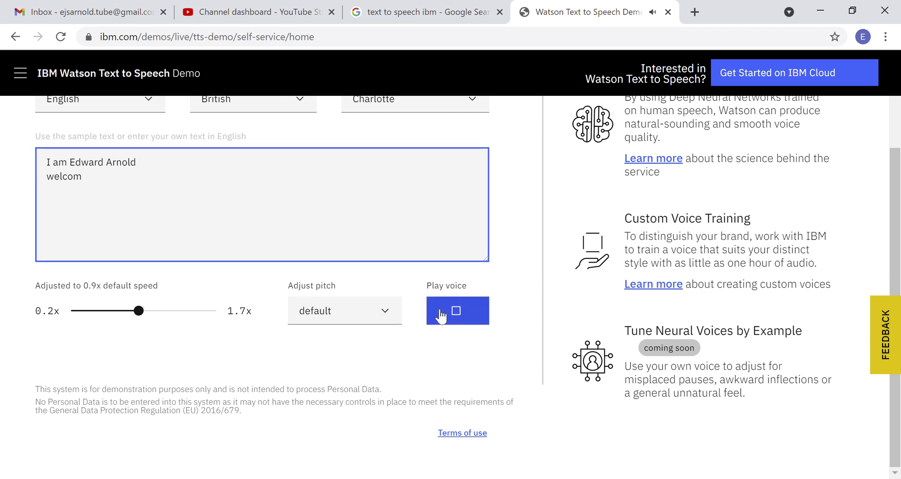
Set the pitch to x-high, correct the second line to 'welcome', and play it.
left_click(379, 308)
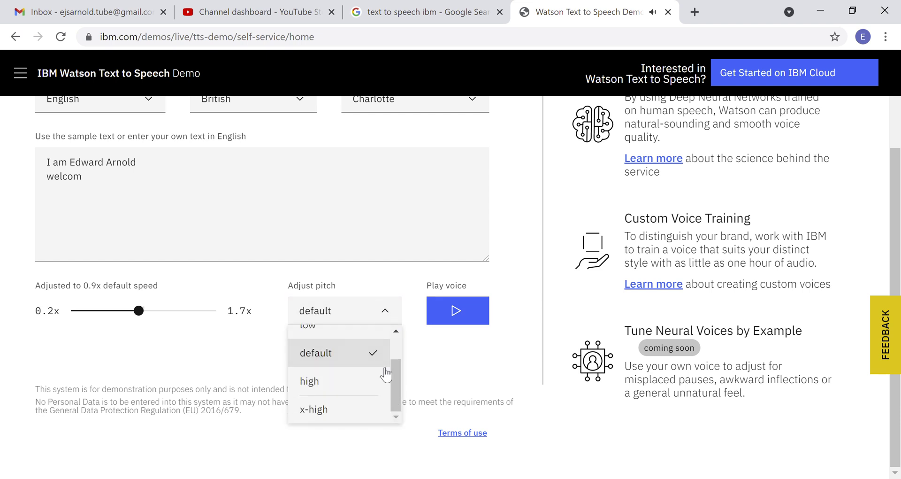
left_click(364, 409)
left_click(131, 183)
type("e")
left_click(475, 314)
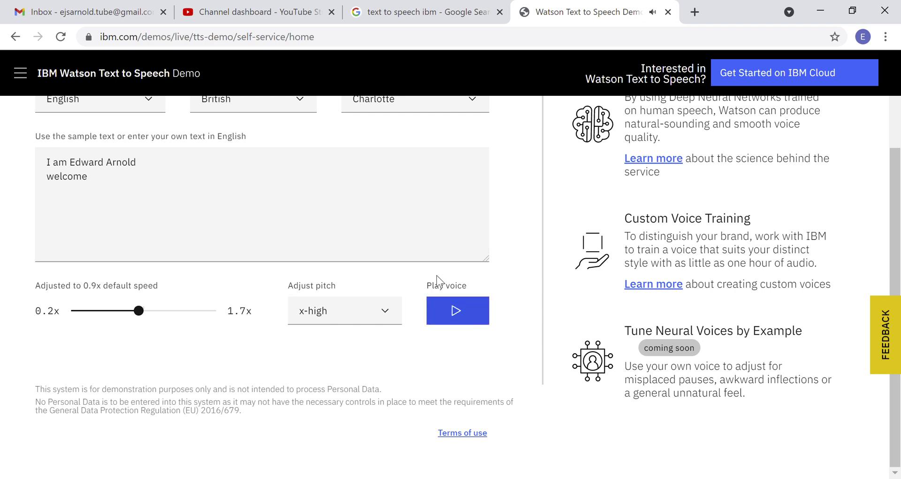
scroll(381, 240, "up", 3)
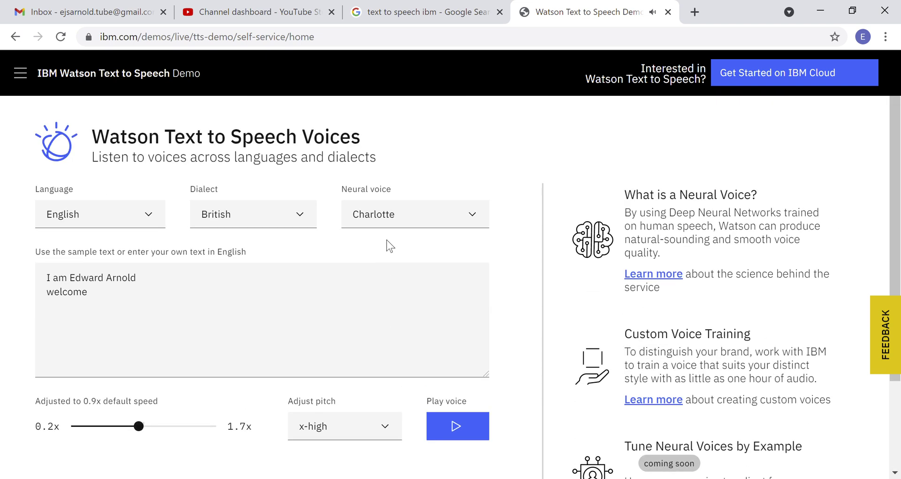